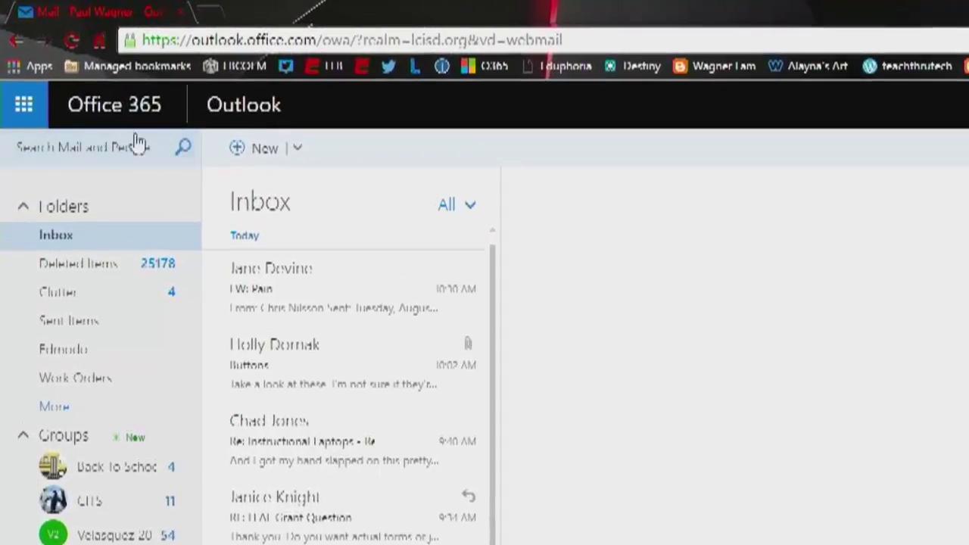
# - Launch OneDrive from the Outlook on the web app launcher
pyautogui.click(23, 110)
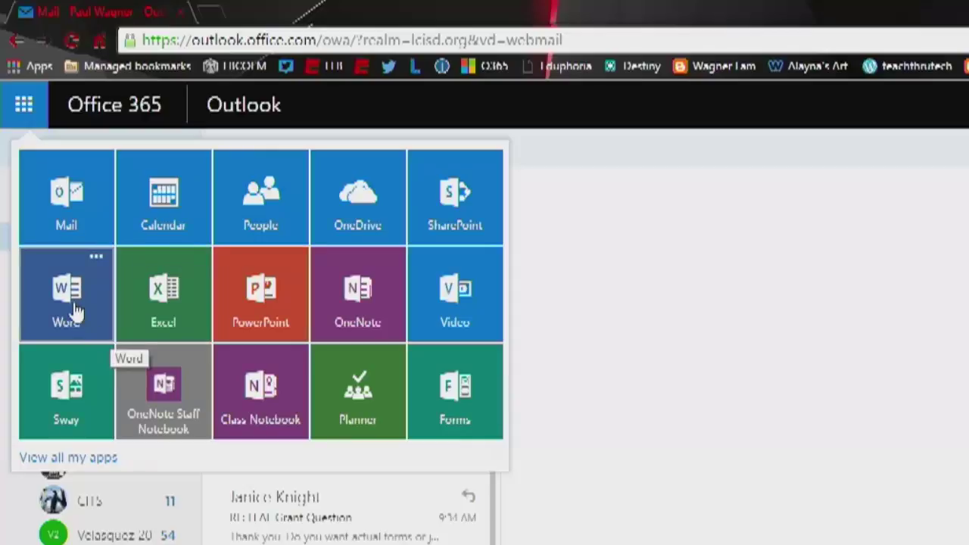
pyautogui.click(357, 217)
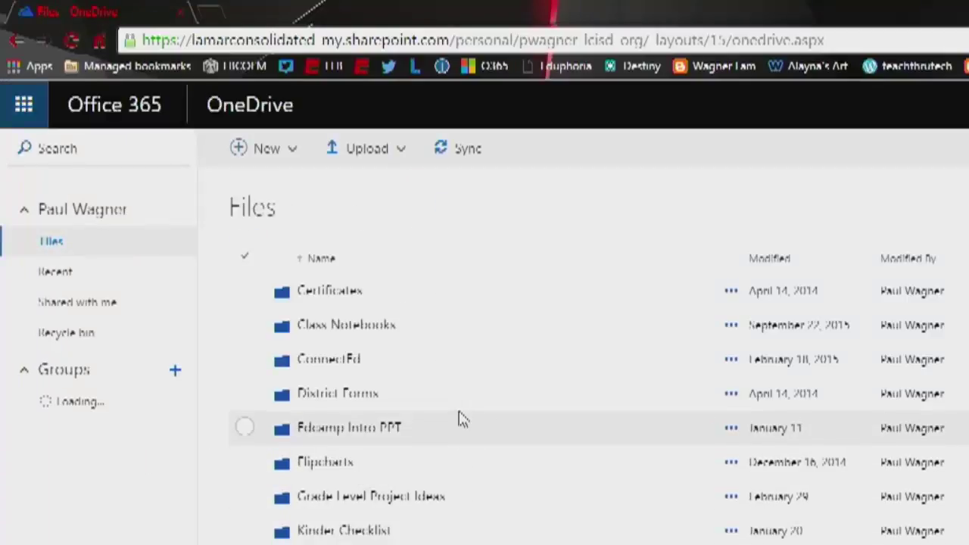
pyautogui.scroll(-5, 459, 418)
pyautogui.scroll(2, 457, 425)
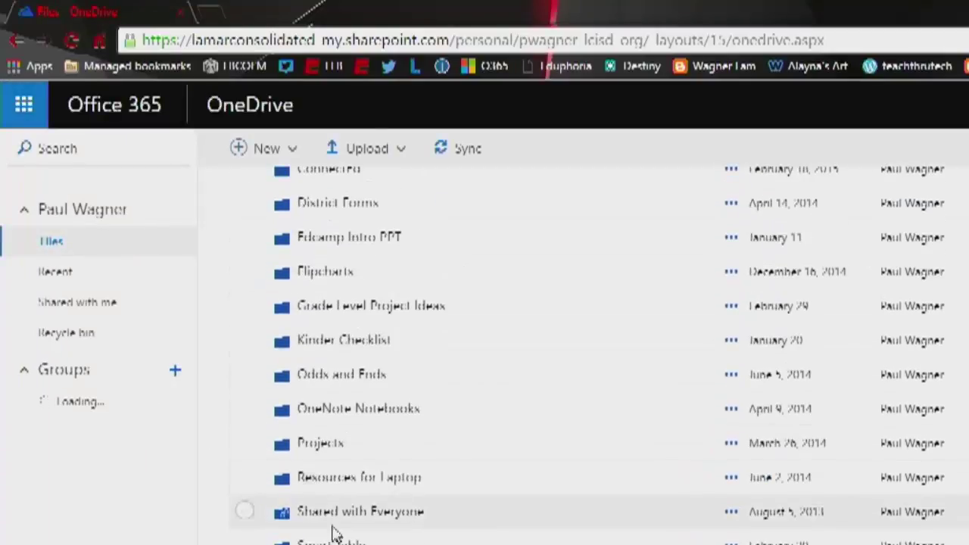
pyautogui.scroll(-6, 336, 530)
pyautogui.scroll(6, 454, 393)
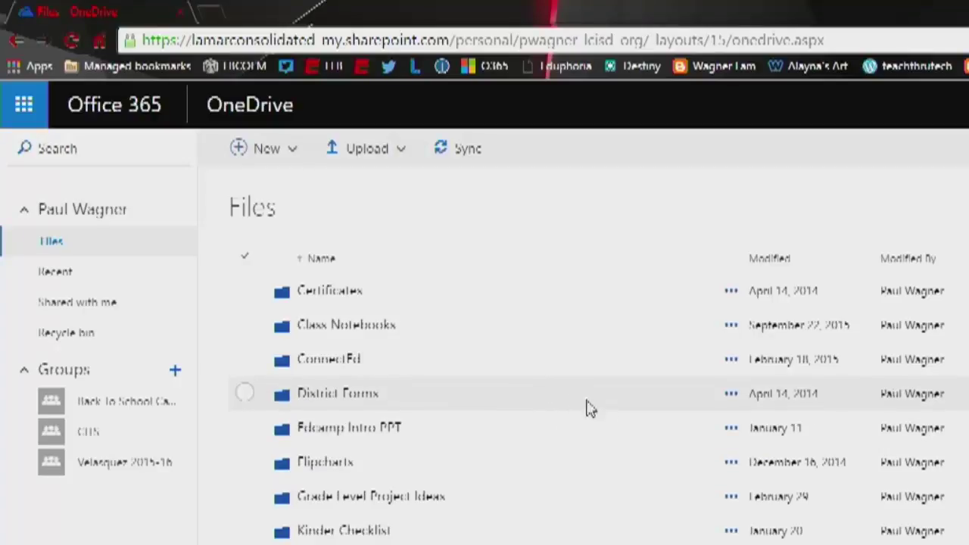
pyautogui.click(348, 294)
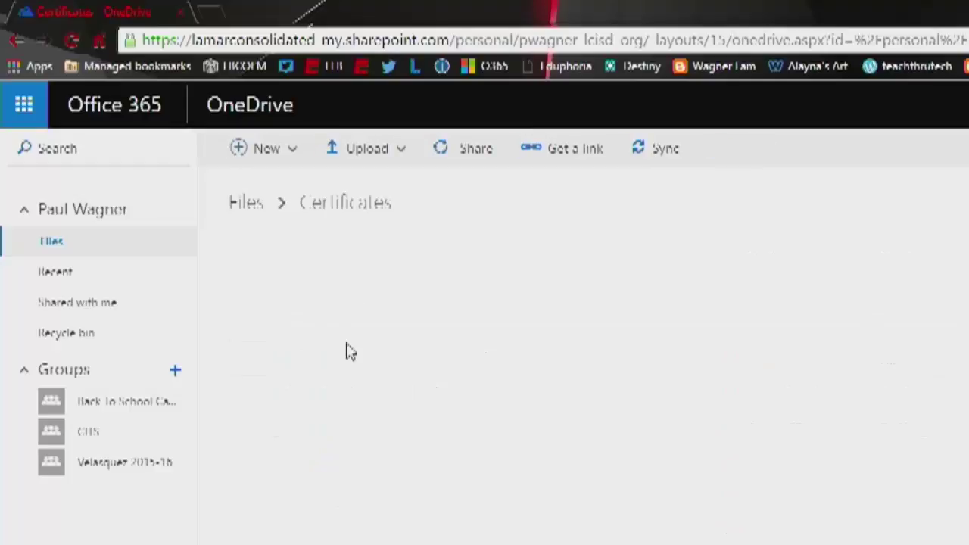
pyautogui.click(253, 206)
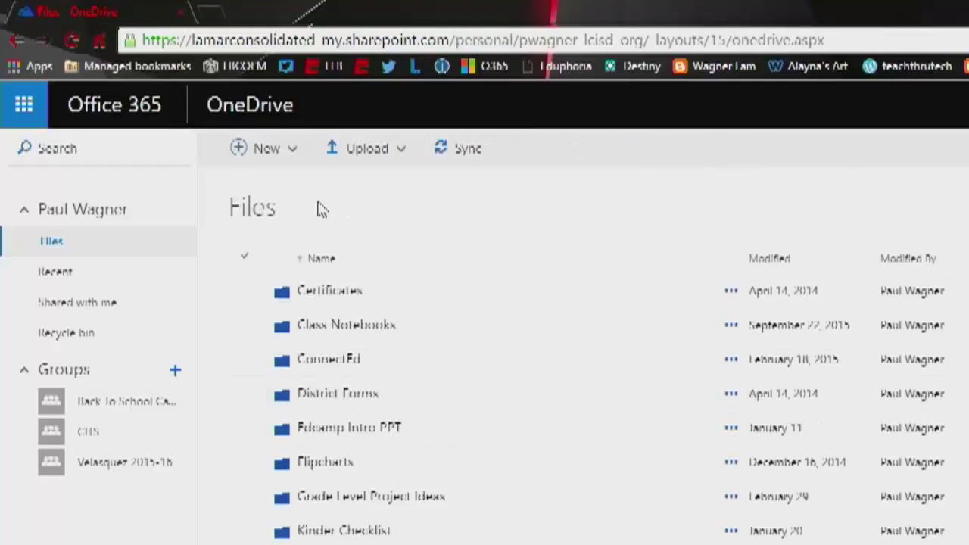
# - Create a new blank Word document in OneDrive's Files folder
pyautogui.click(281, 155)
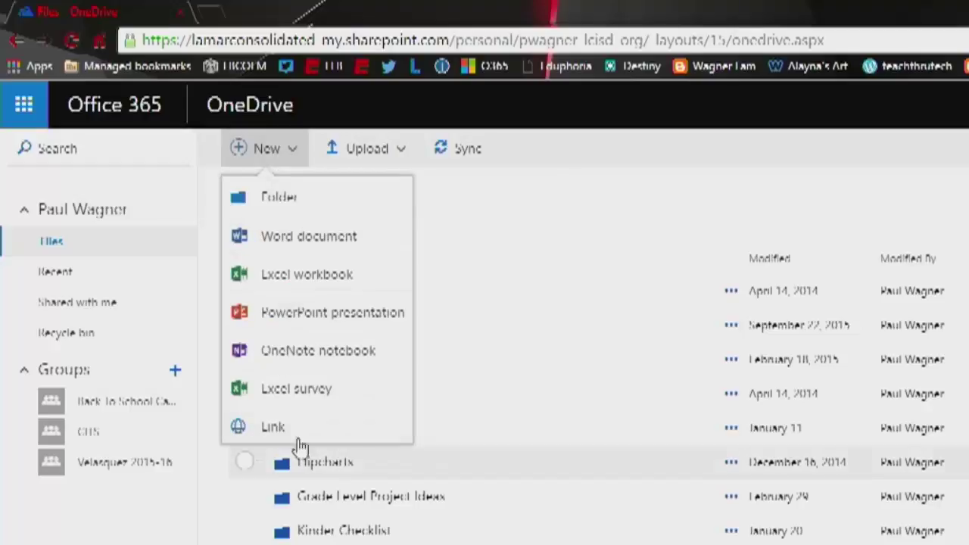
pyautogui.click(308, 237)
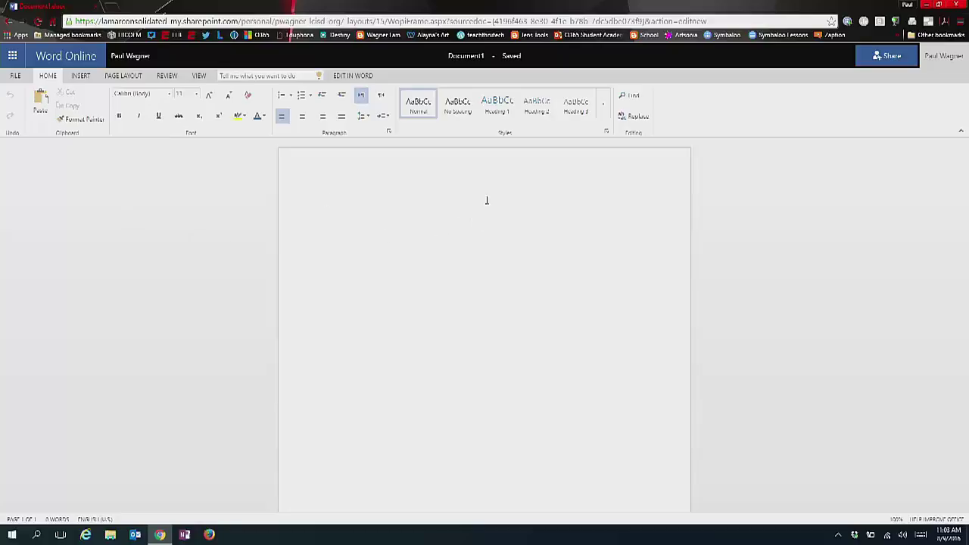
# - Type 'This is a file' into Document1 and rename the document to '1 file'
pyautogui.write('This is a file')
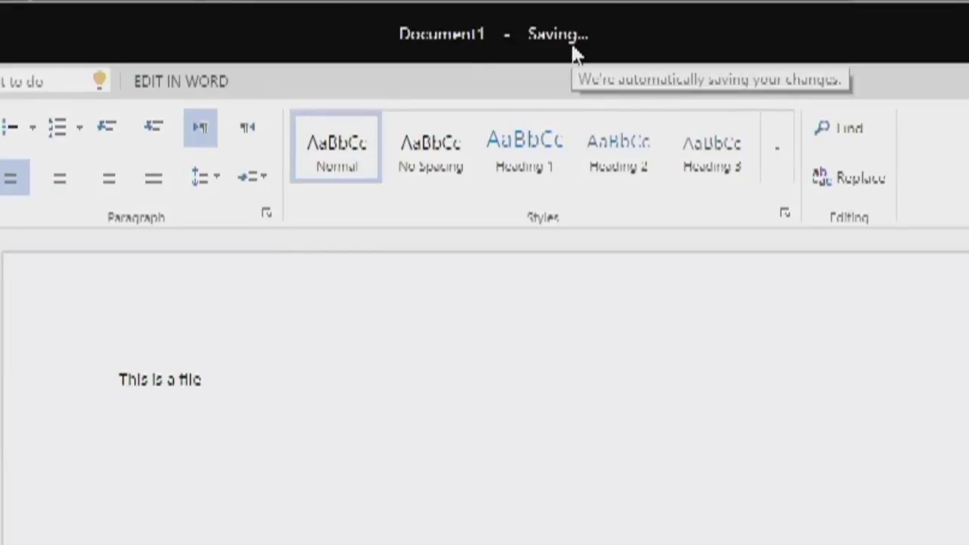
pyautogui.press('ctrl')
pyautogui.press('ctrl')
pyautogui.press('ctrl')
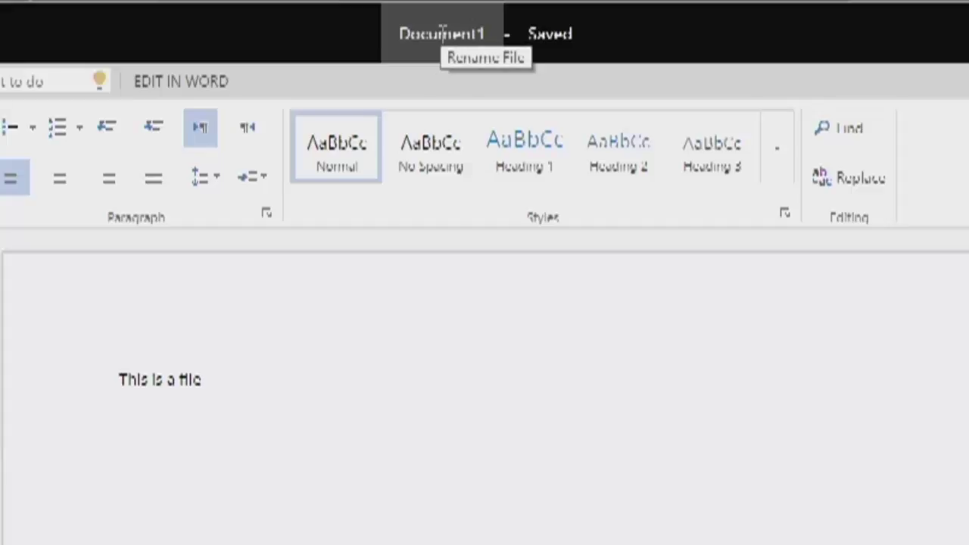
pyautogui.click(443, 33)
pyautogui.write('1 file')
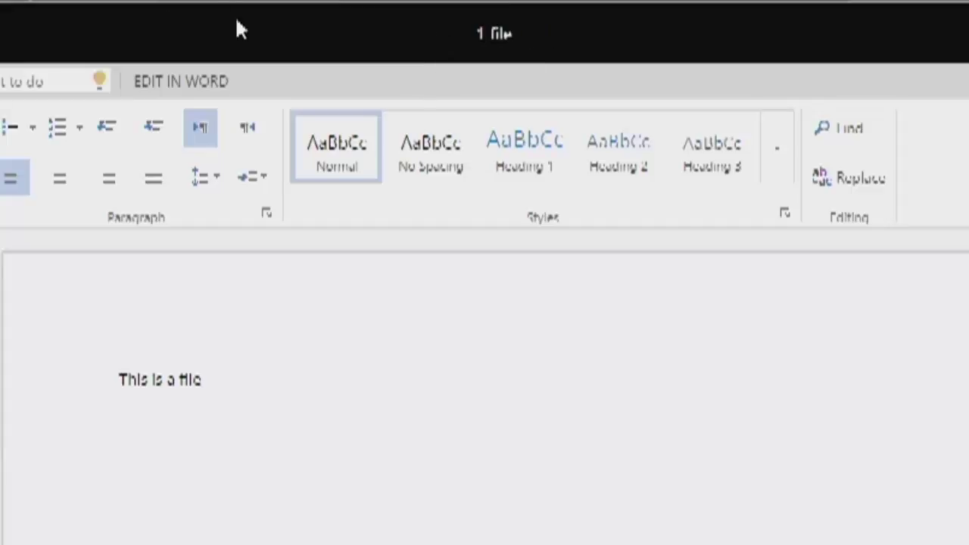
pyautogui.click(416, 422)
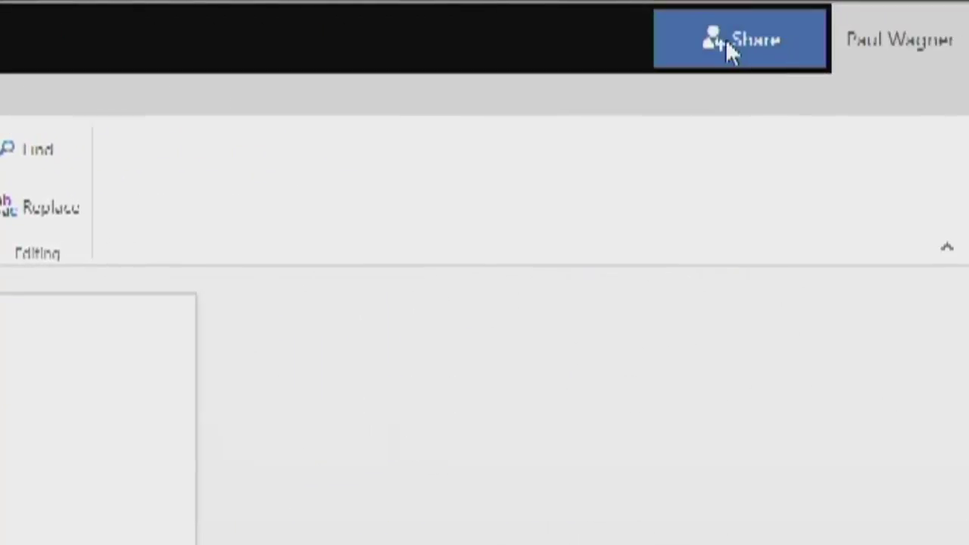
# - Create an 'Edit link - no sign-in required' for '1 file' in the Share dialog
pyautogui.click(728, 39)
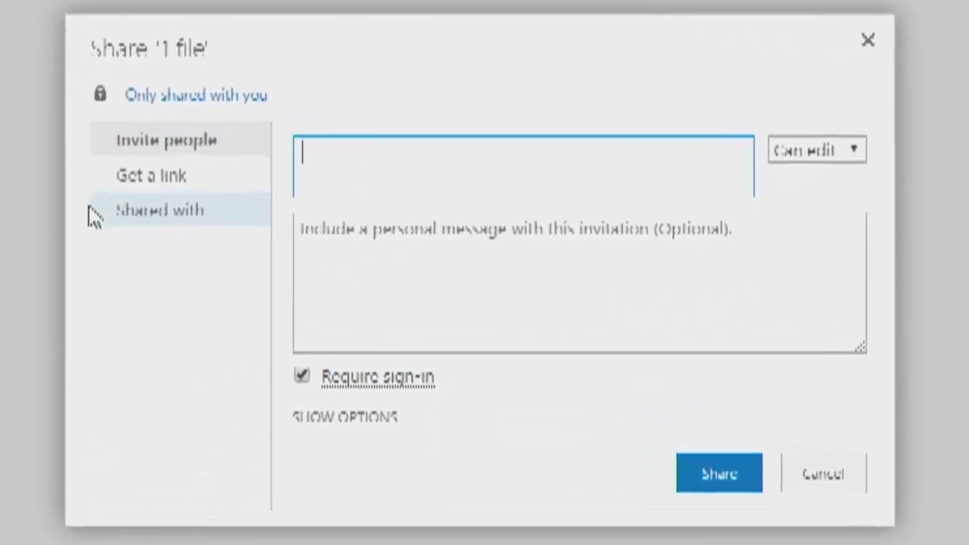
pyautogui.click(138, 180)
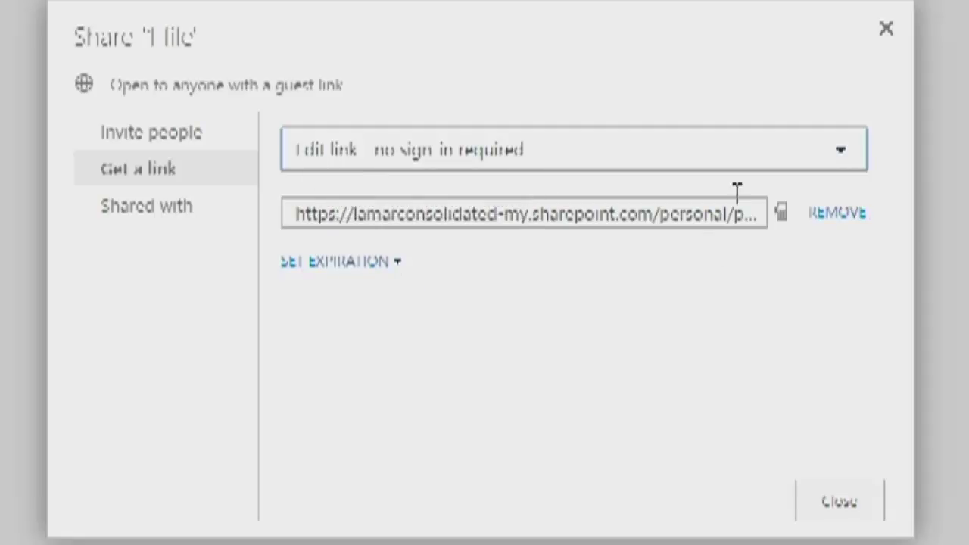
pyautogui.click(844, 157)
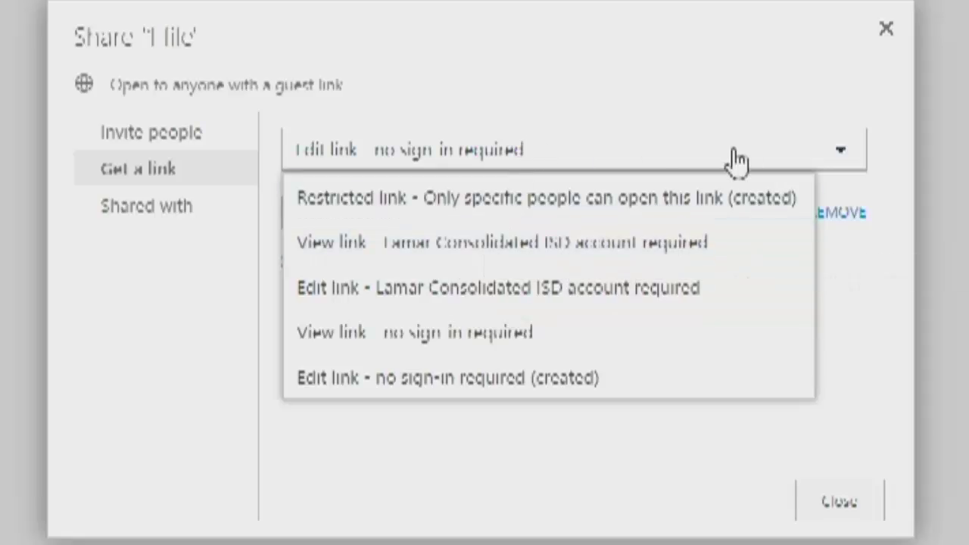
pyautogui.click(412, 379)
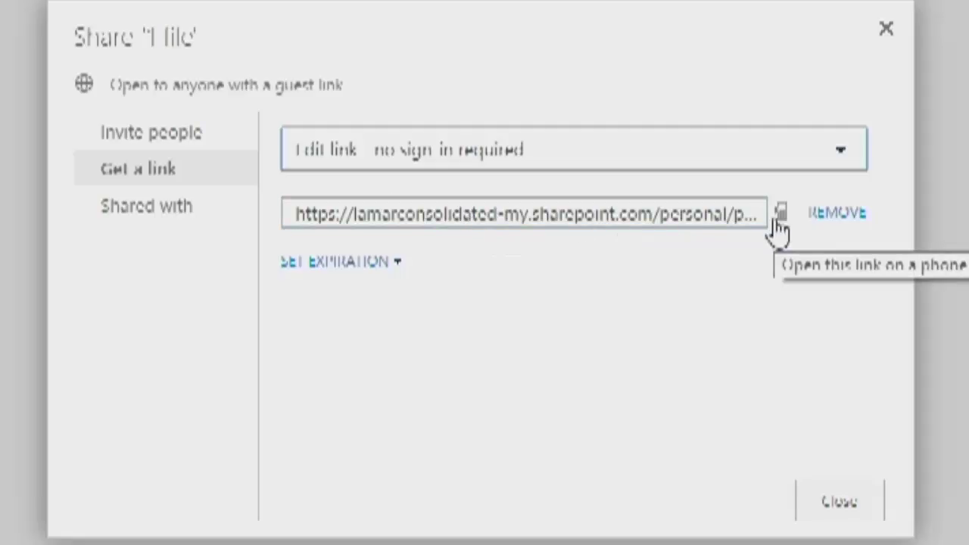
# - Copy the edit link's full URL, then switch to Invite people
pyautogui.click(720, 214)
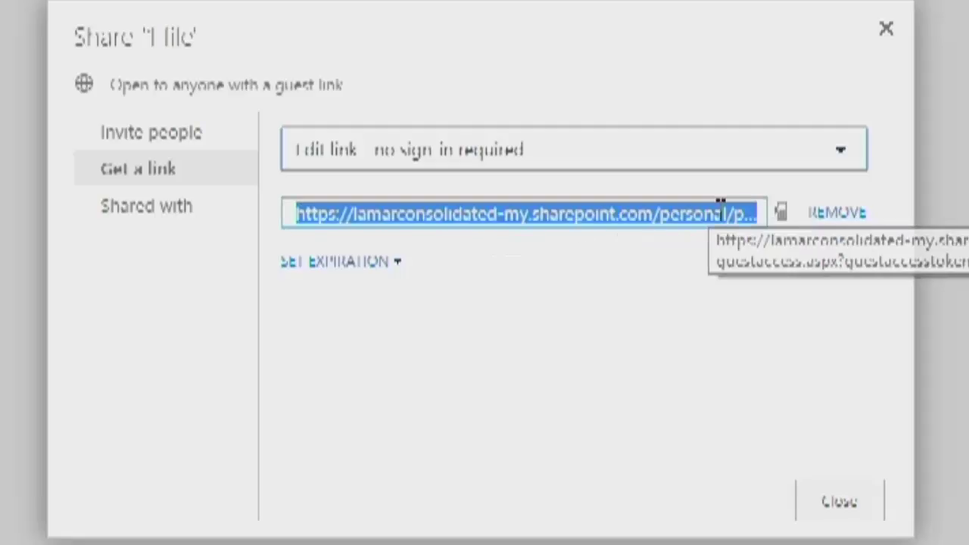
pyautogui.rightClick(478, 219)
pyautogui.click(520, 243)
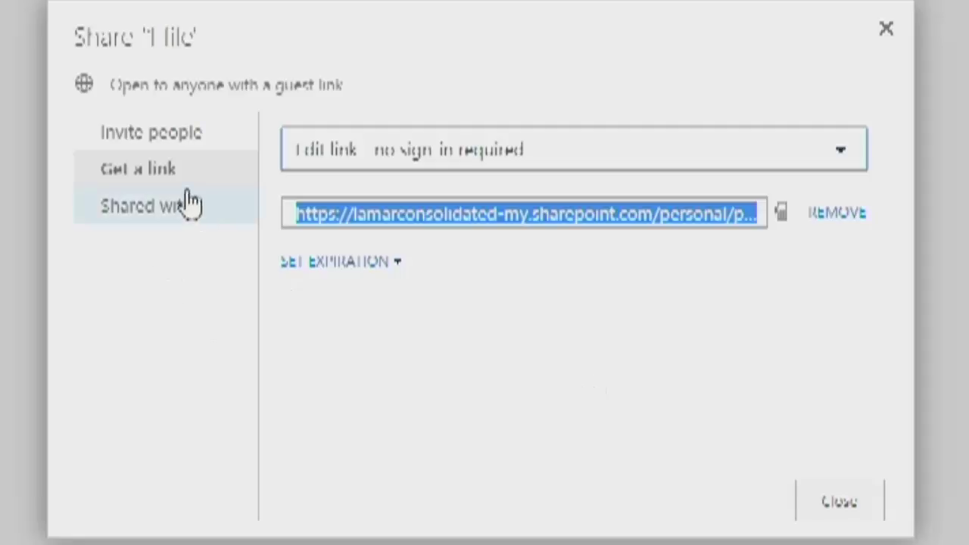
pyautogui.click(156, 139)
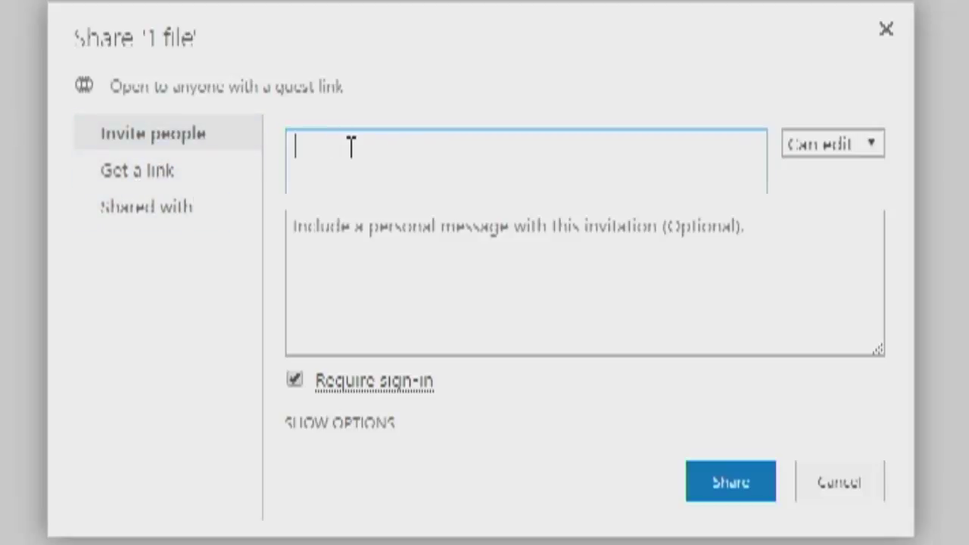
# - Add two colleagues by name to the invite list
pyautogui.write('john')
pyautogui.write('ch')
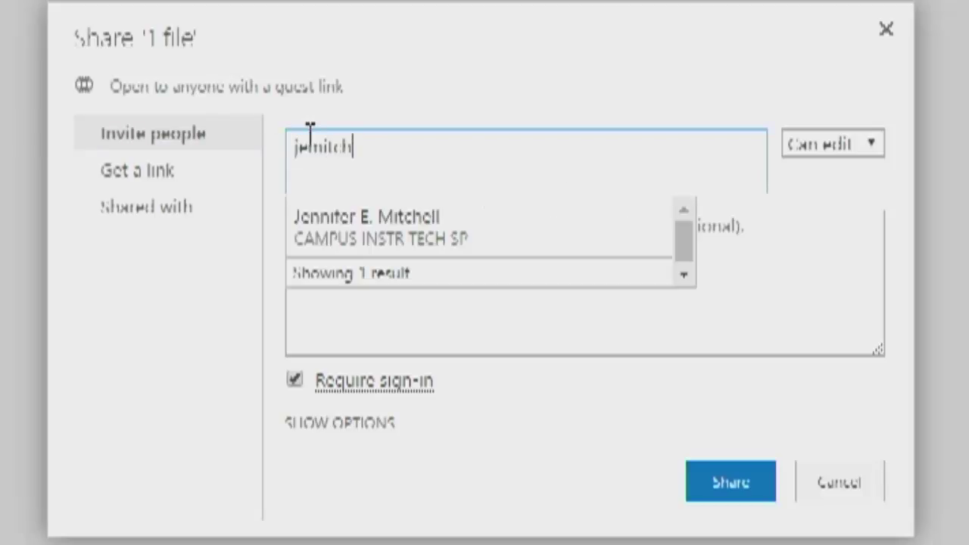
pyautogui.click(346, 236)
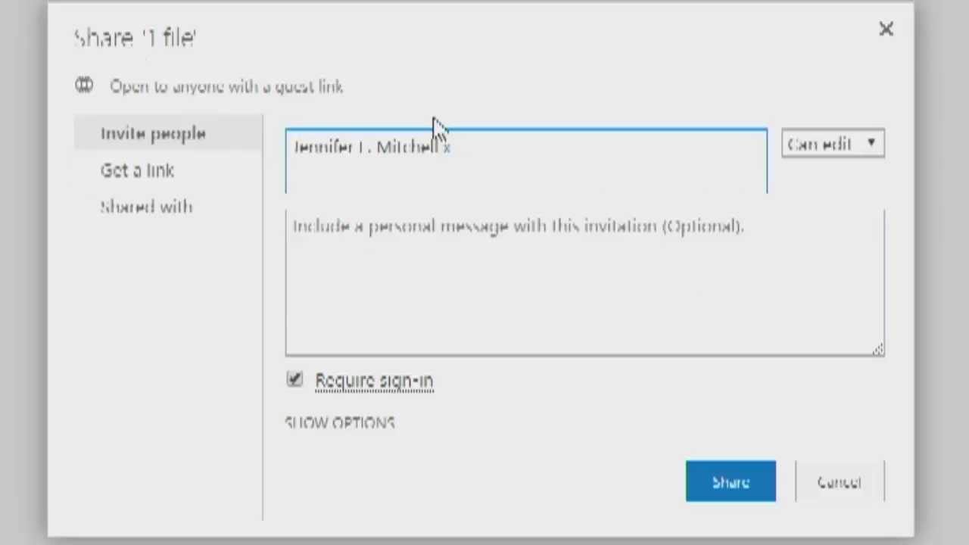
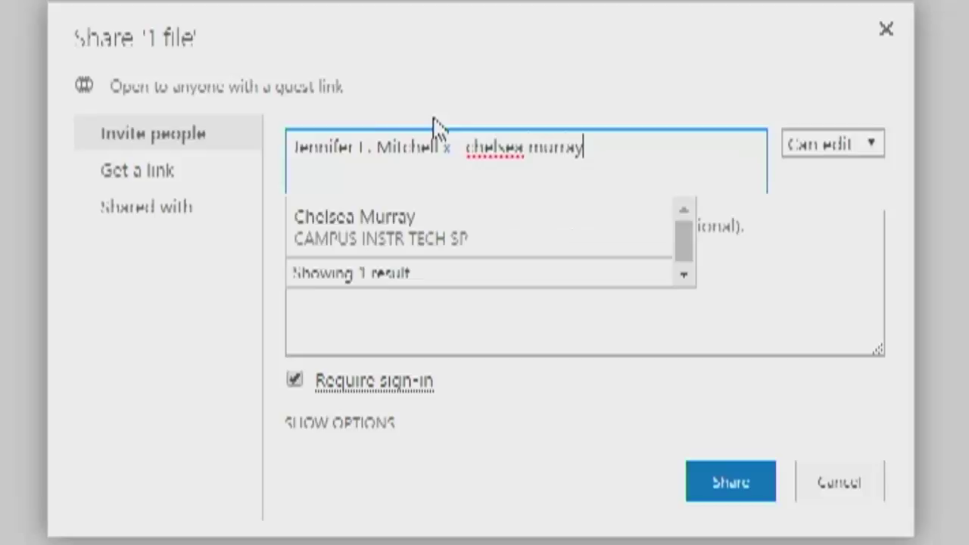
pyautogui.click(395, 233)
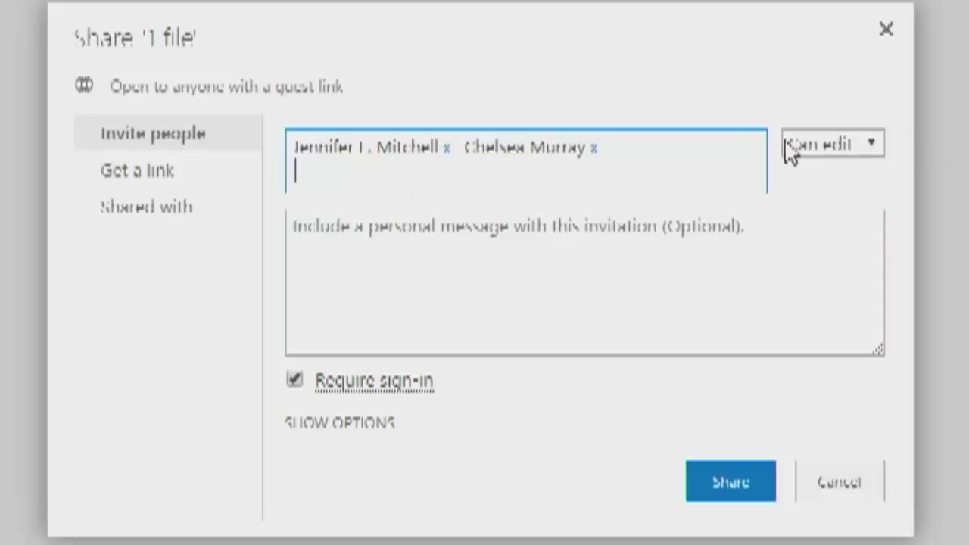
# - Share with both colleagues as Can edit, keeping the email invitation checked
pyautogui.click(876, 145)
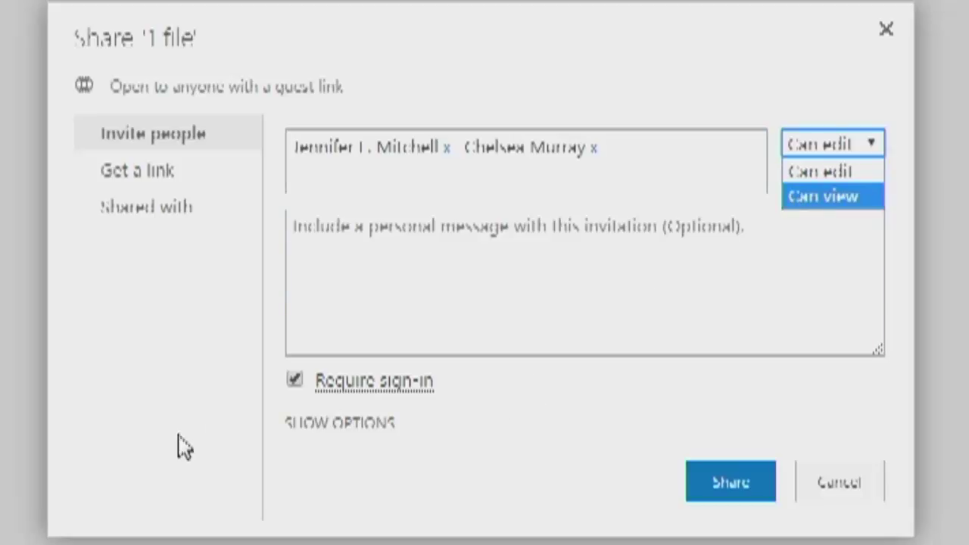
pyautogui.click(296, 381)
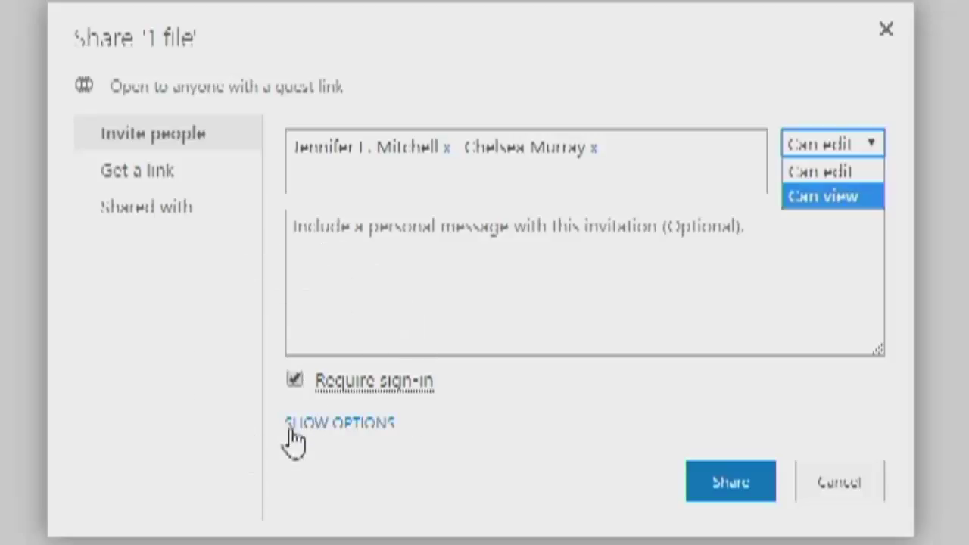
pyautogui.click(377, 428)
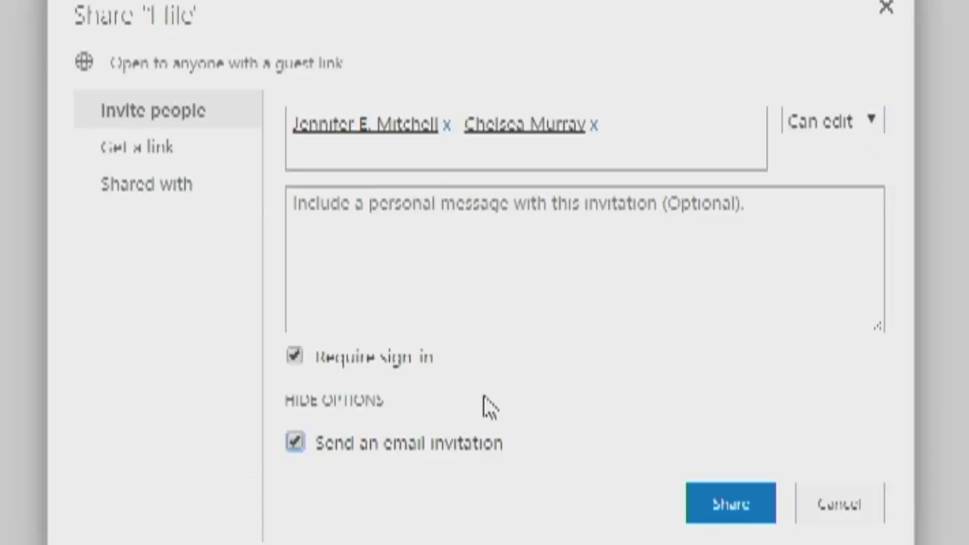
pyautogui.click(728, 515)
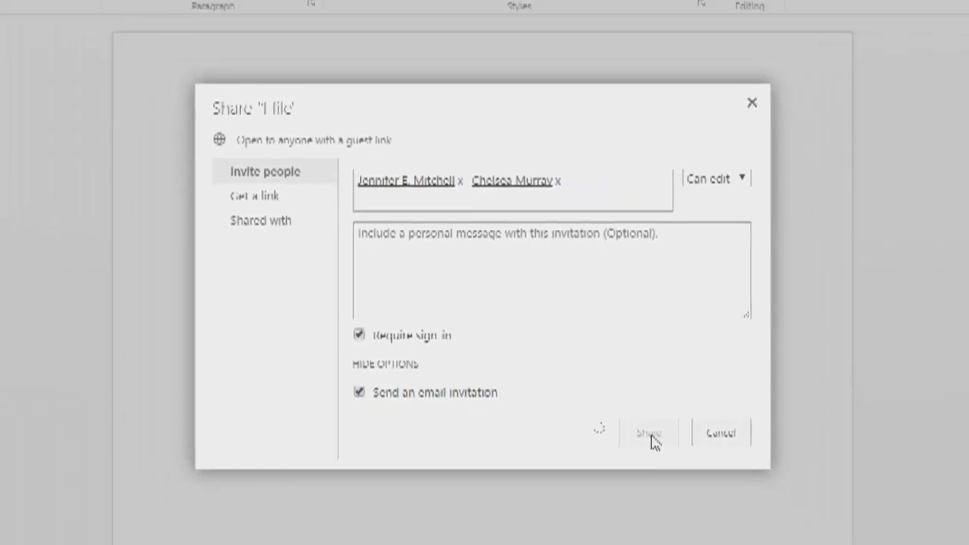